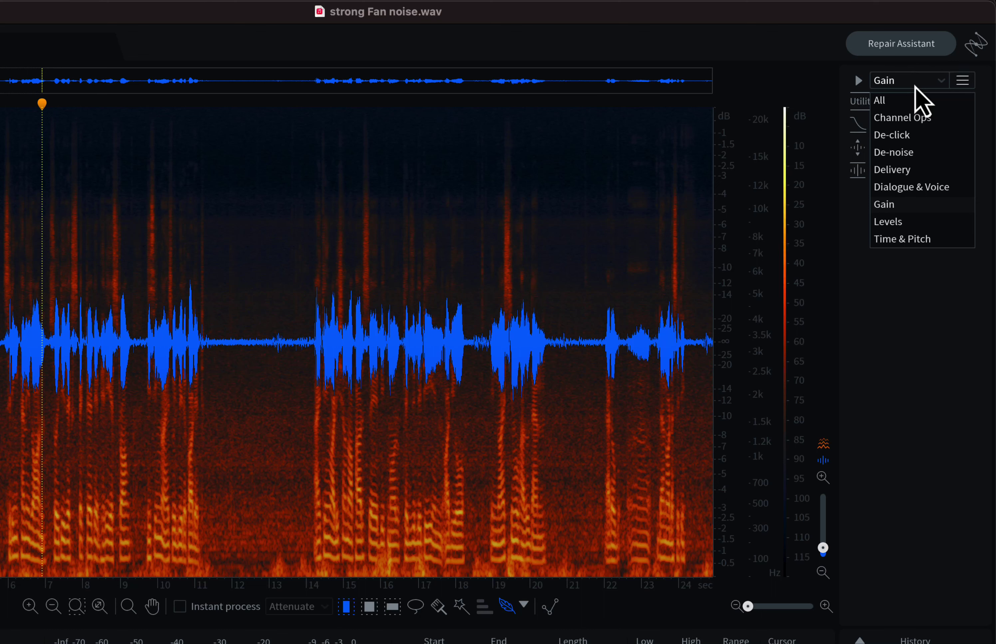
pyautogui.click(916, 88)
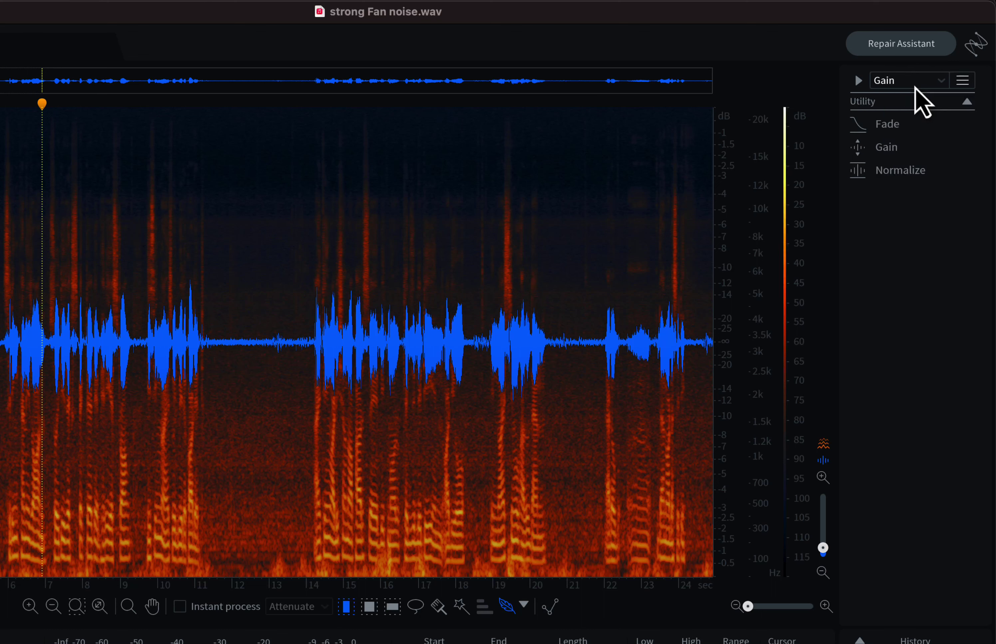
pyautogui.click(898, 175)
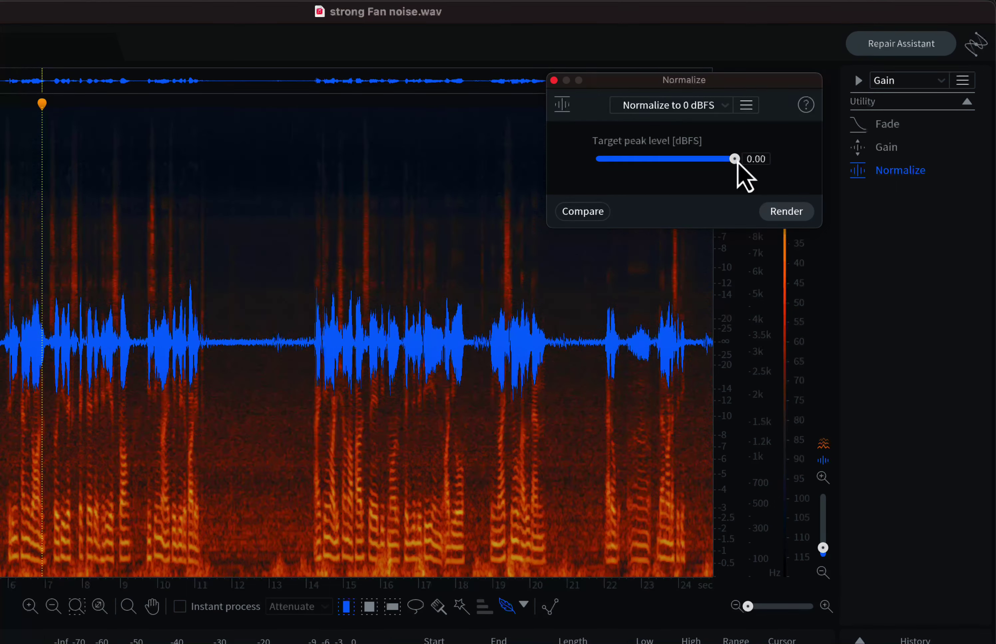
# Normalize the fan-noise recording to a -3.00 dBFS target peak and play it back
pyautogui.moveTo(737, 161); pyautogui.dragTo(682, 160)
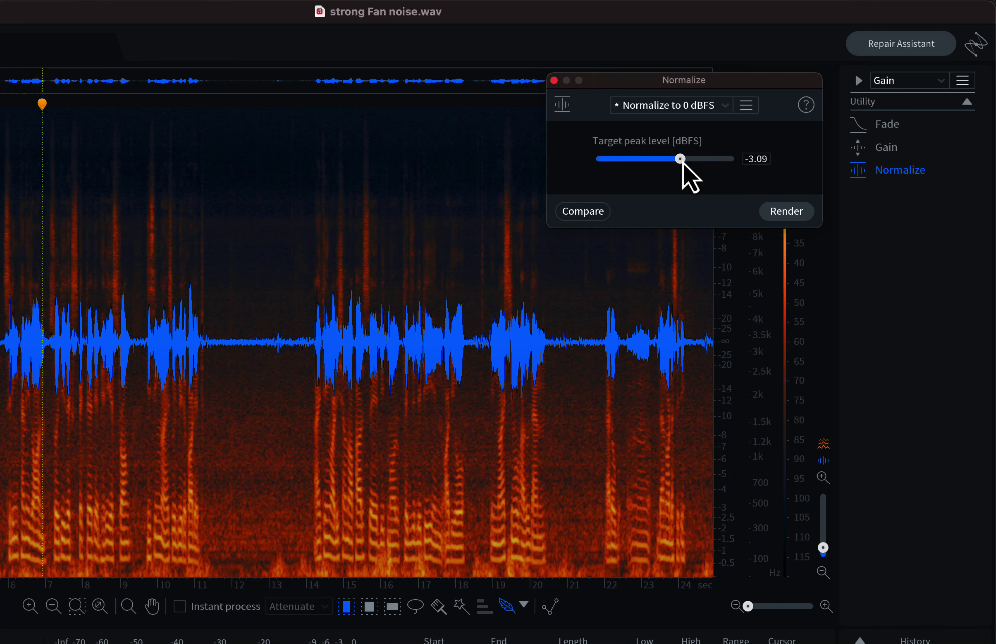
pyautogui.click(758, 159)
pyautogui.write('-3')
pyautogui.press('Return')
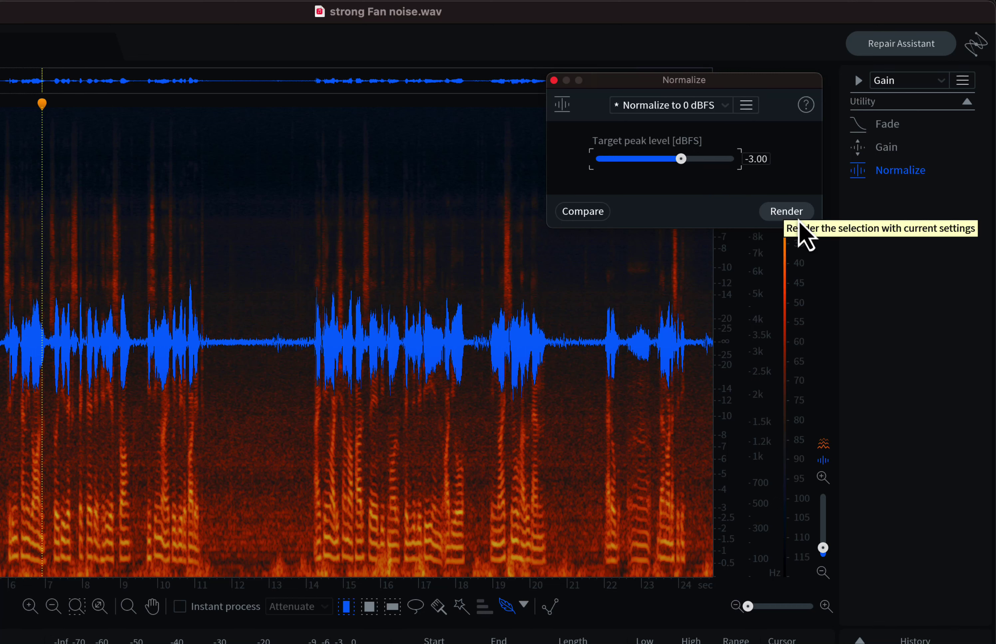
pyautogui.click(787, 211)
pyautogui.press('space')
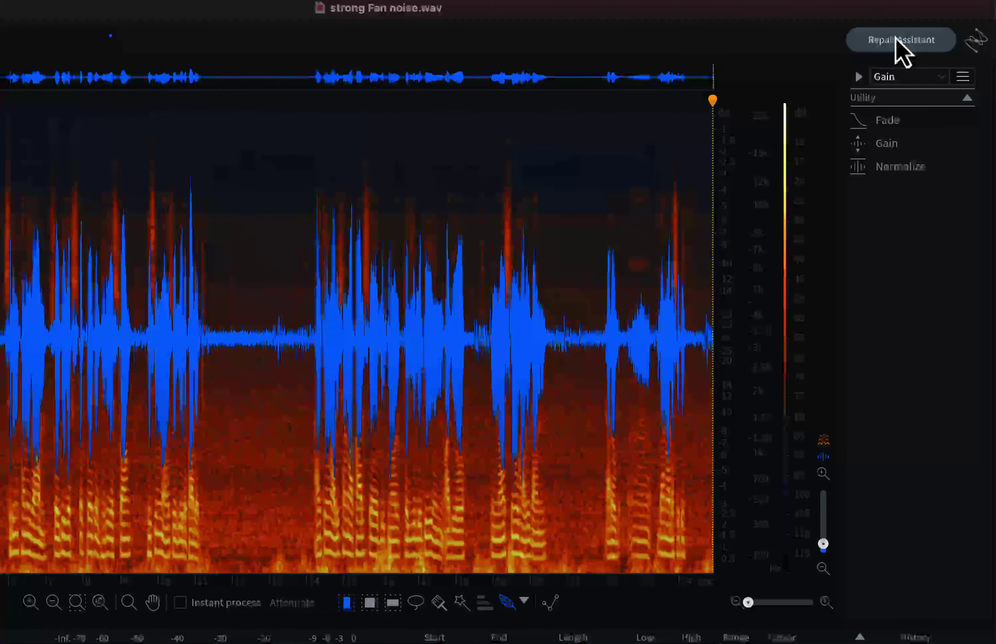
# Let Repair Assistant learn the recording, preview its suggested repairs, and compare against the bypassed original
pyautogui.click(963, 66)
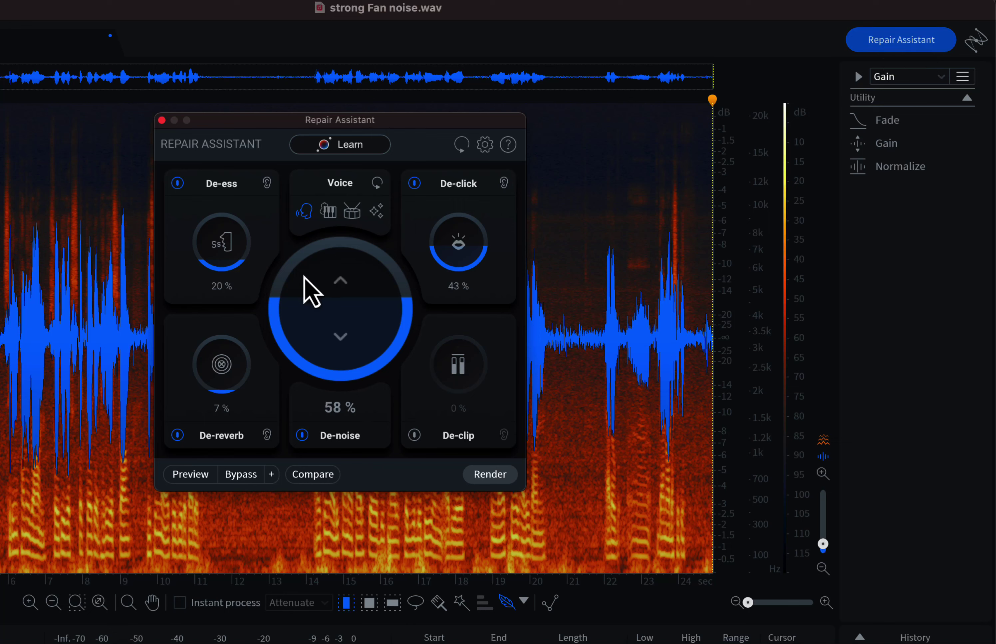
pyautogui.click(361, 146)
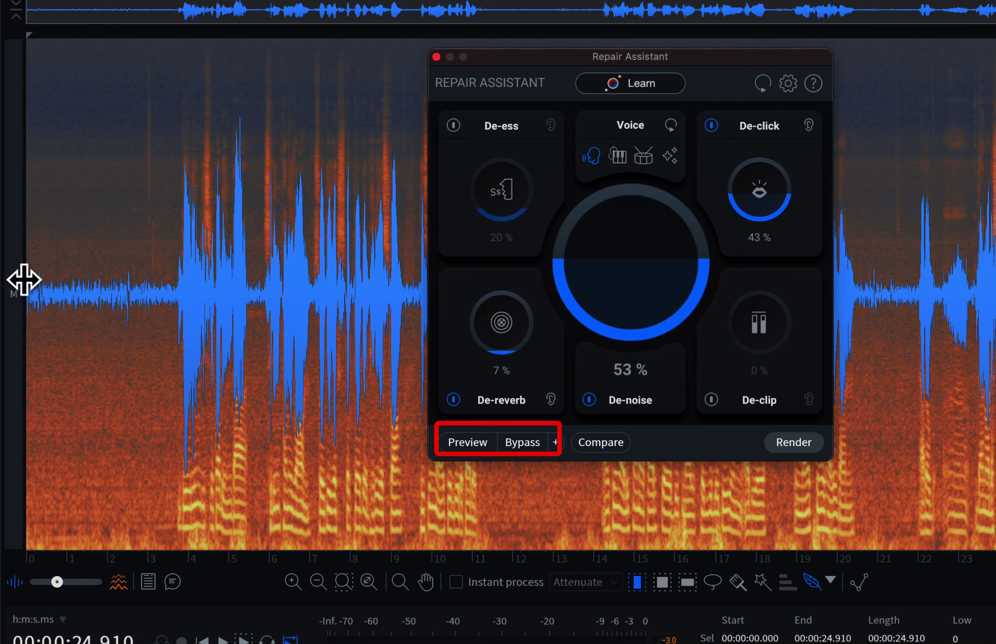
pyautogui.click(456, 442)
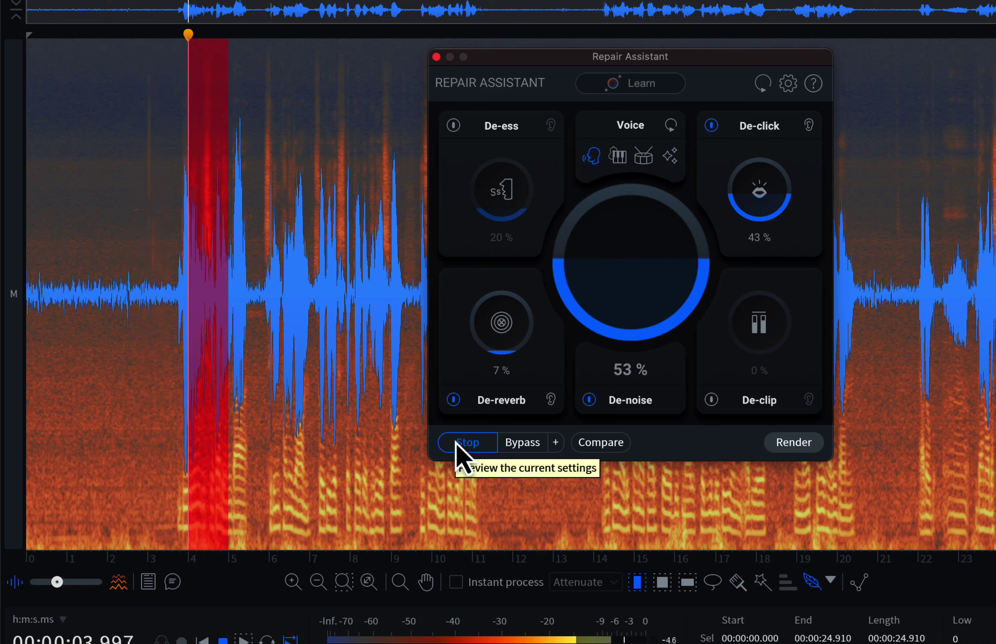
pyautogui.click(531, 444)
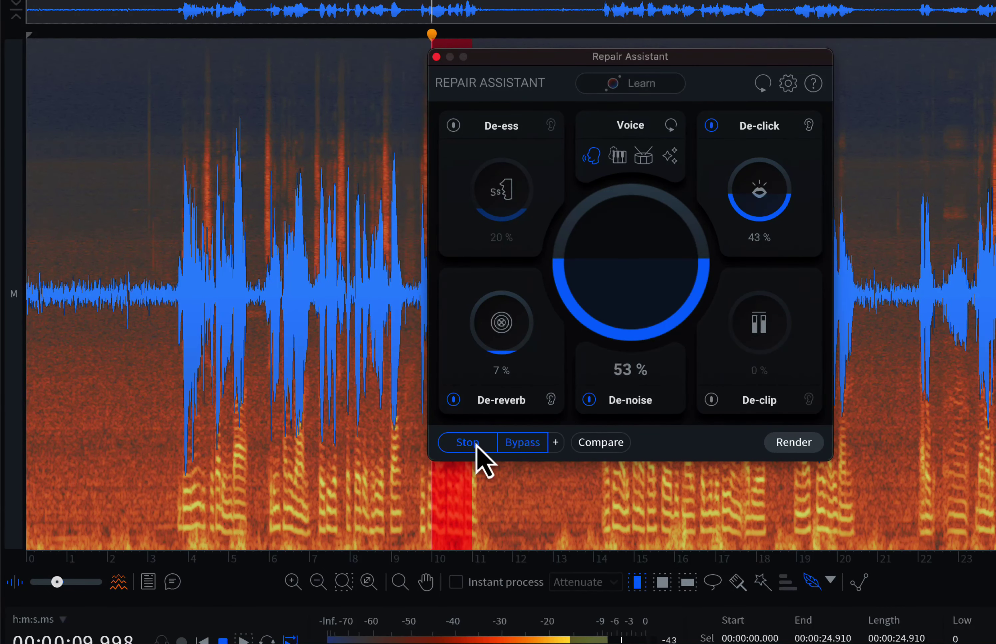
pyautogui.click(523, 444)
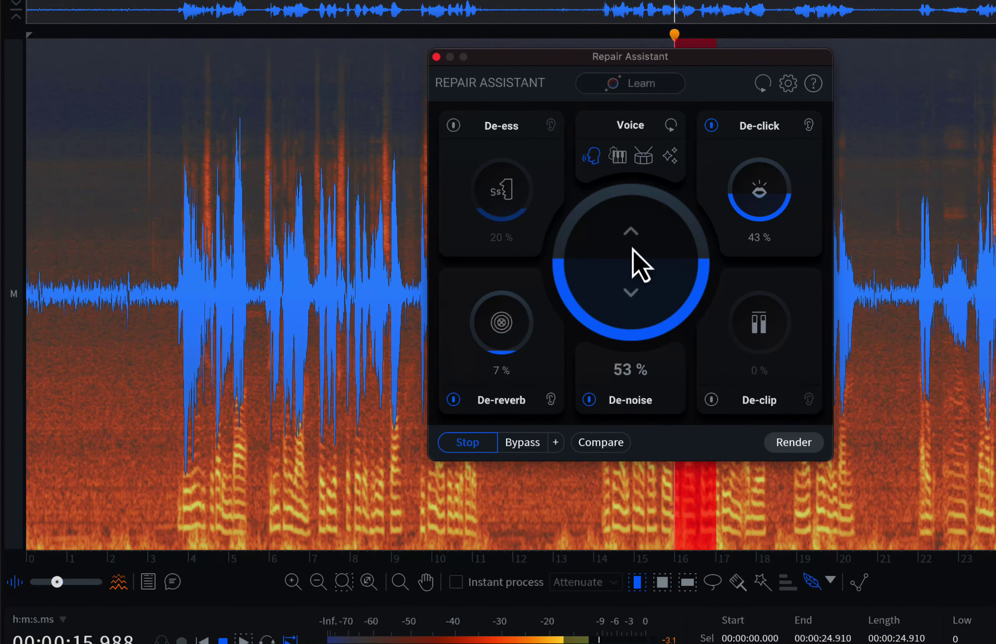
# Raise Repair Assistant De-noise to 68% and preview the stronger noise removal
pyautogui.moveTo(634, 256); pyautogui.dragTo(633, 229)
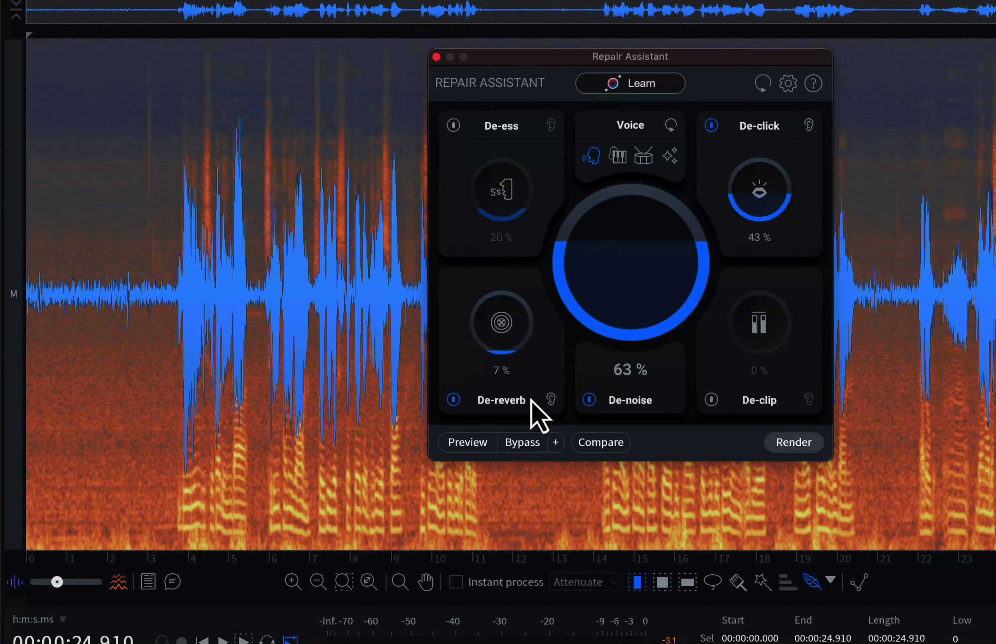
pyautogui.click(462, 443)
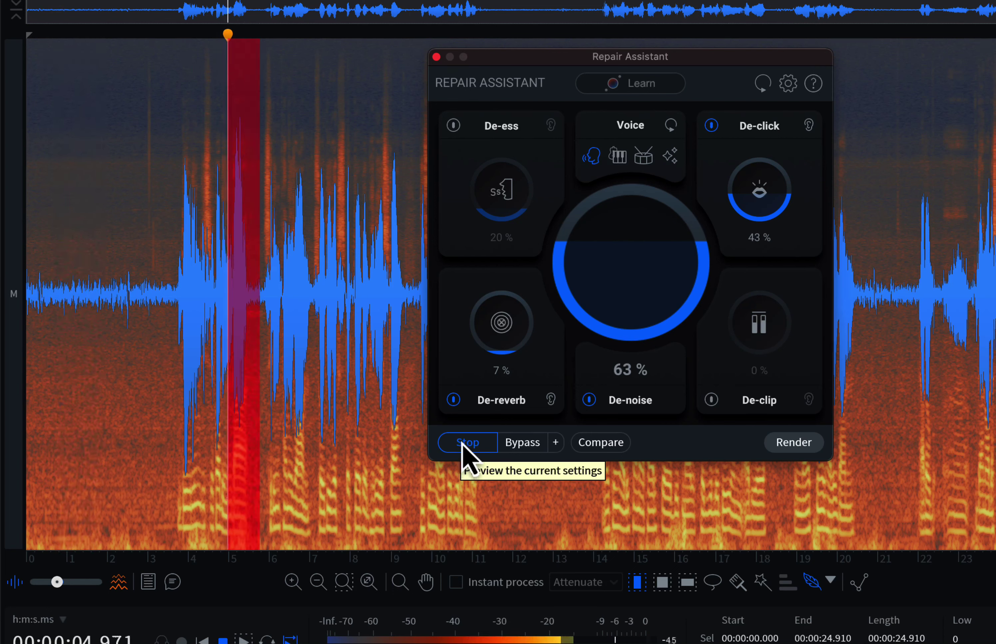
pyautogui.scroll(3, 638, 251)
pyautogui.scroll(2, 633, 241)
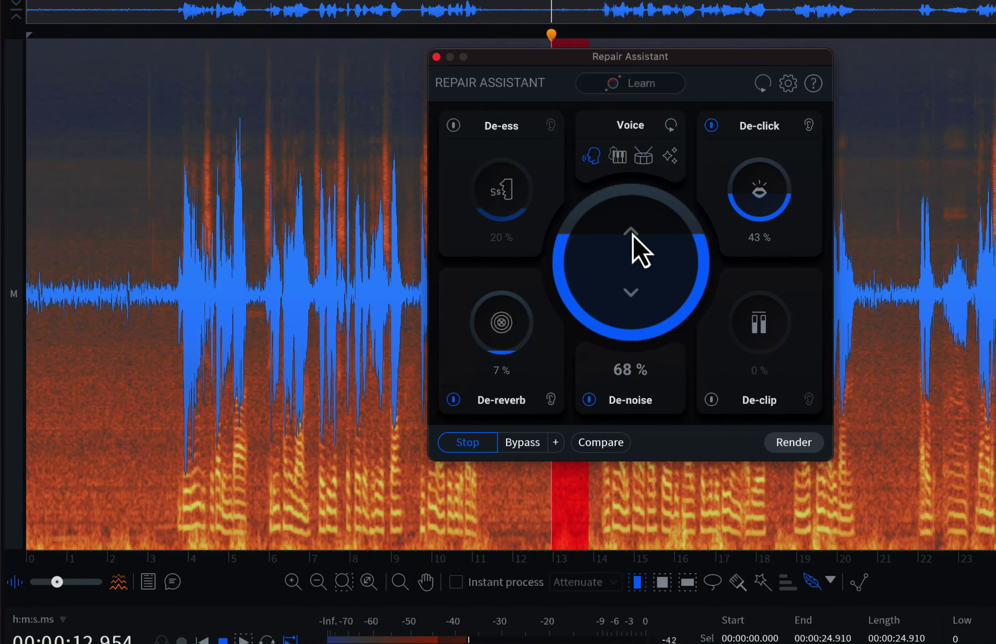
# Stop the preview and raise the De-click amount toward 47.49%
pyautogui.click(463, 439)
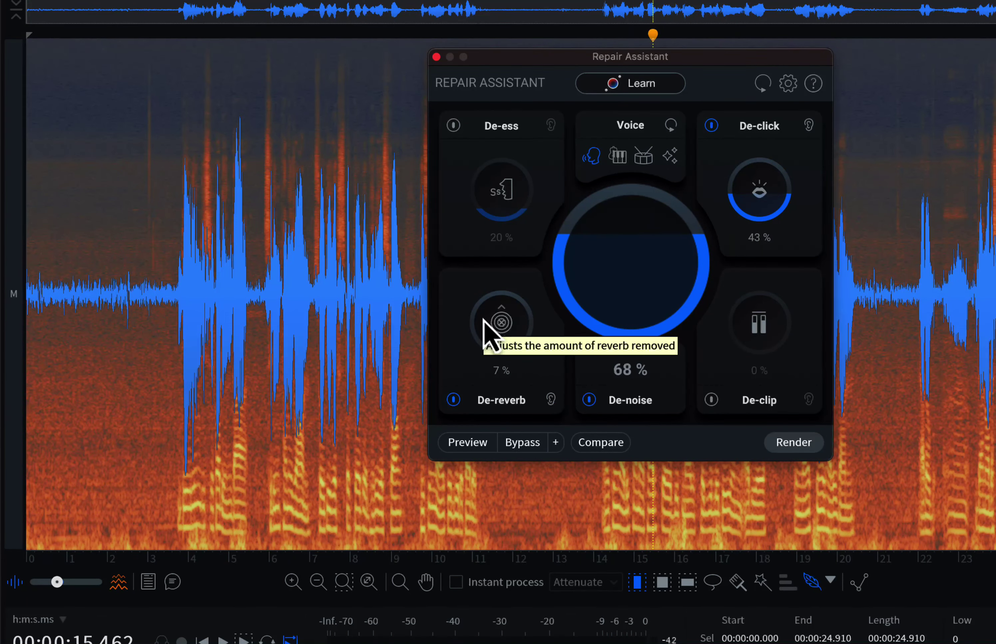
pyautogui.click(712, 400)
pyautogui.click(712, 400)
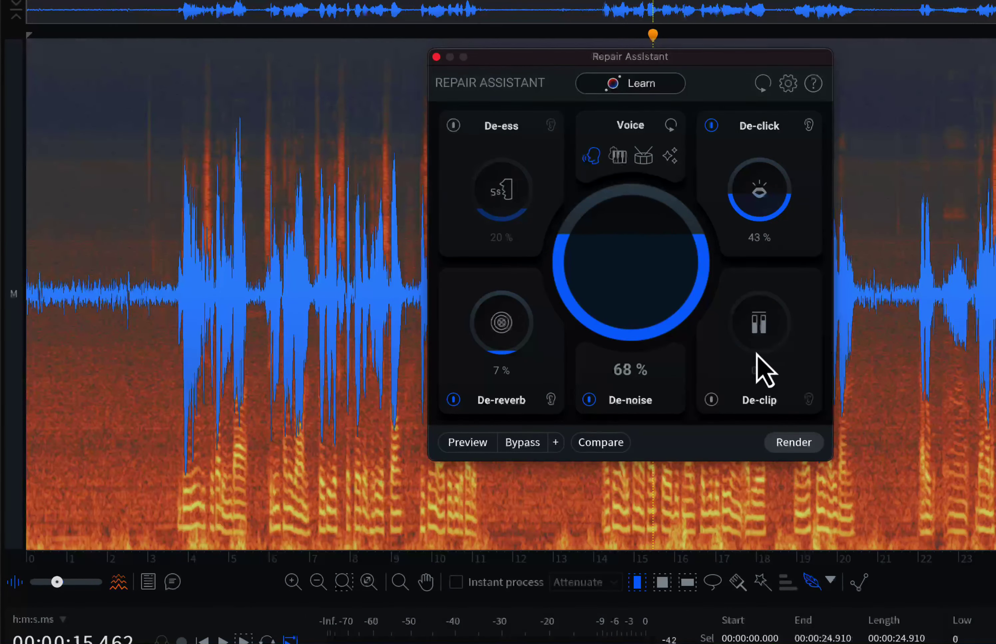
pyautogui.click(712, 401)
pyautogui.click(711, 404)
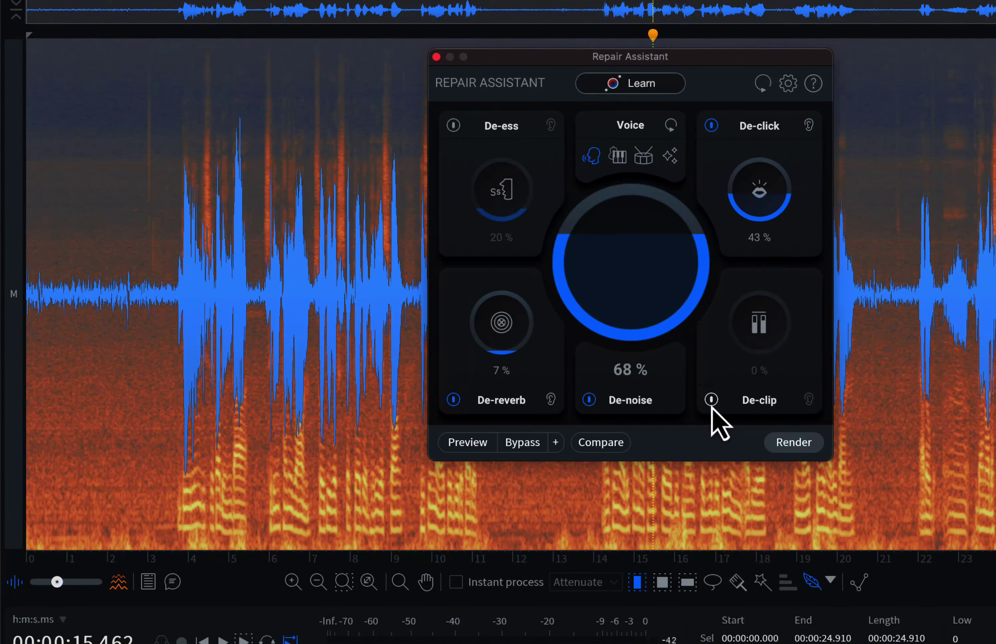
pyautogui.moveTo(766, 199); pyautogui.dragTo(759, 185)
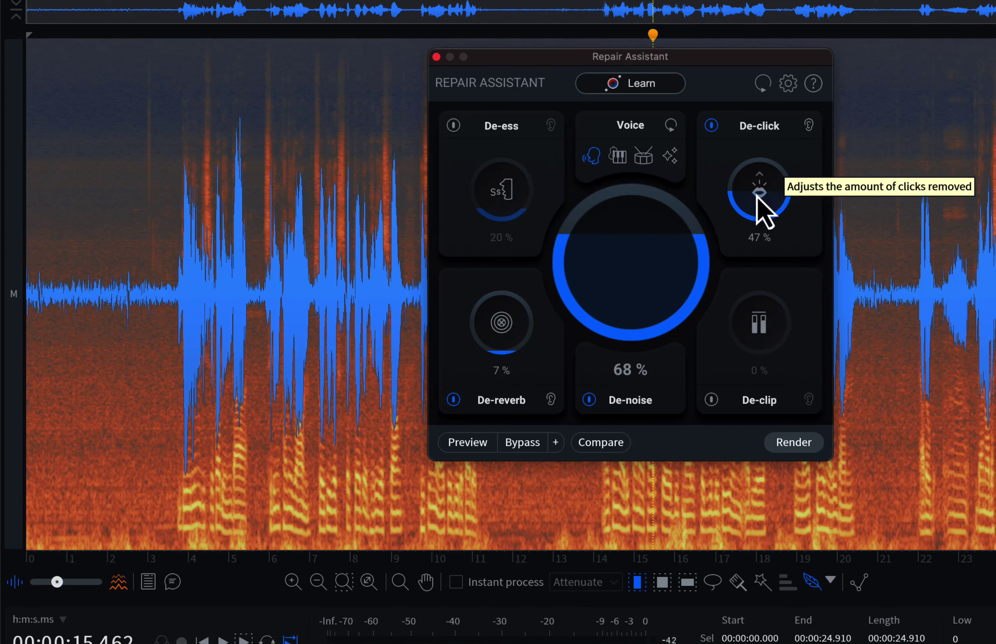
pyautogui.doubleClick(766, 200)
# Confirm the 47.49 De-click value, then play the repaired file and stop near 00:00:09.415
pyautogui.press('Return')
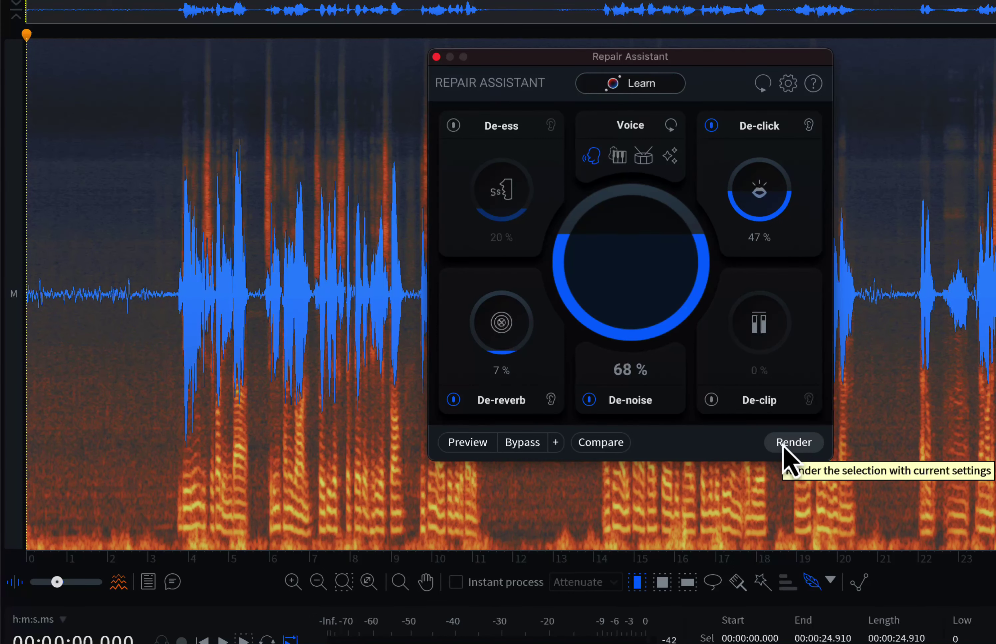
pyautogui.click(436, 57)
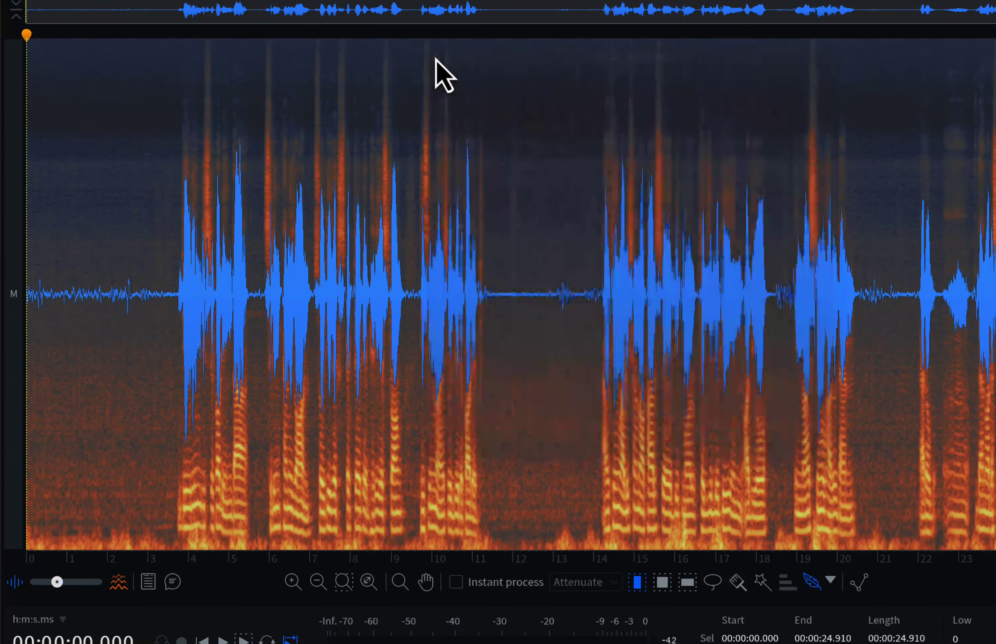
pyautogui.click(67, 268)
pyautogui.click(24, 268)
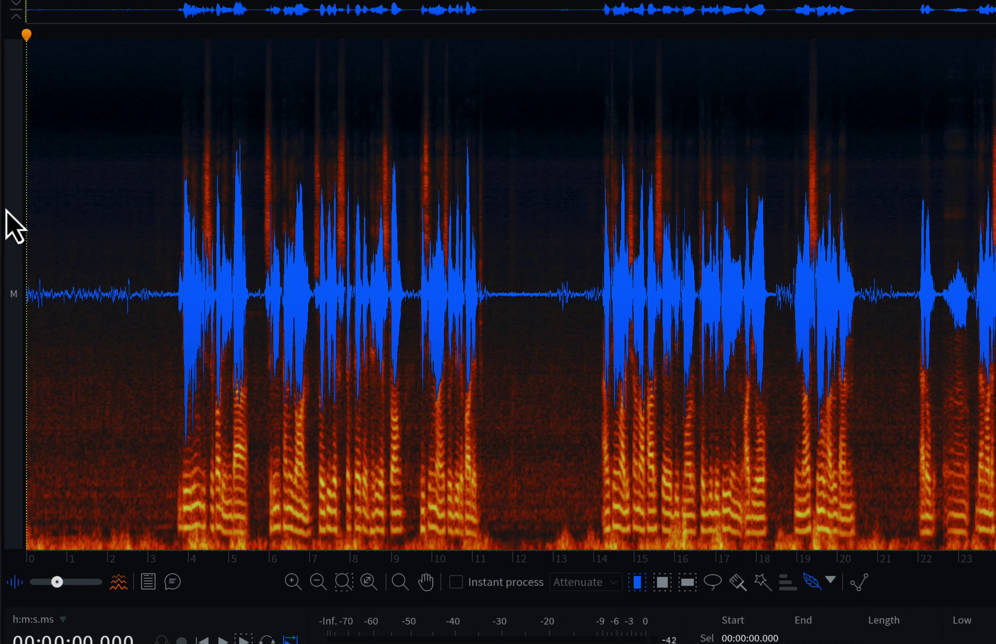
pyautogui.press('space')
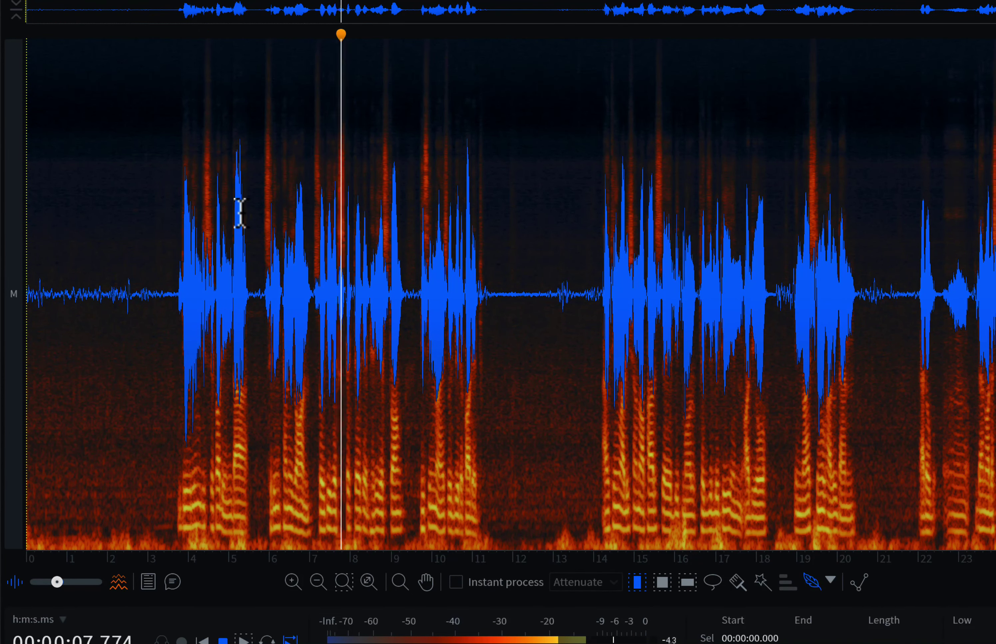
pyautogui.press('space')
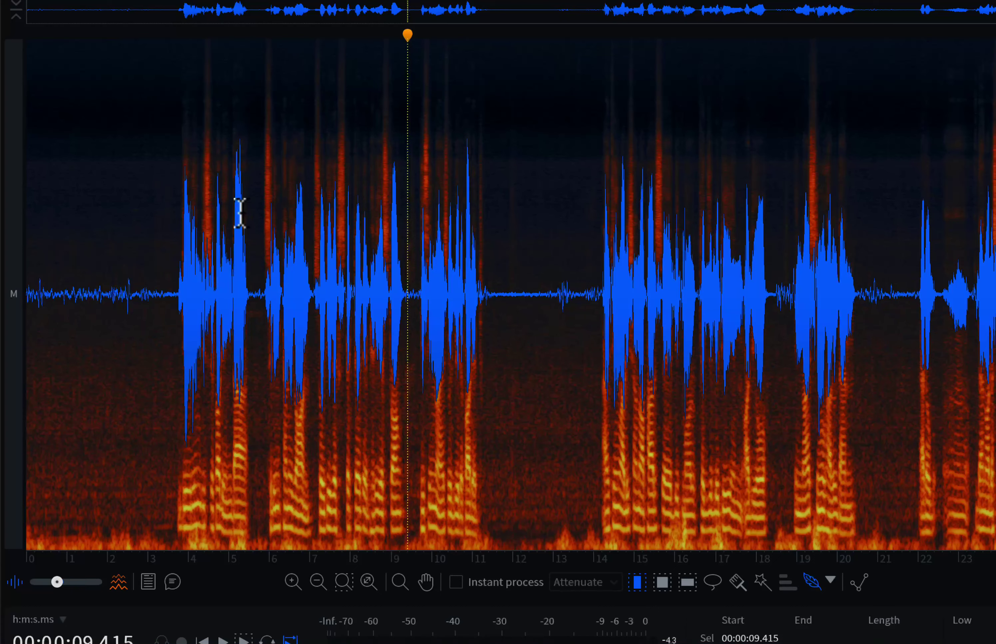
pyautogui.press('super+Tab')
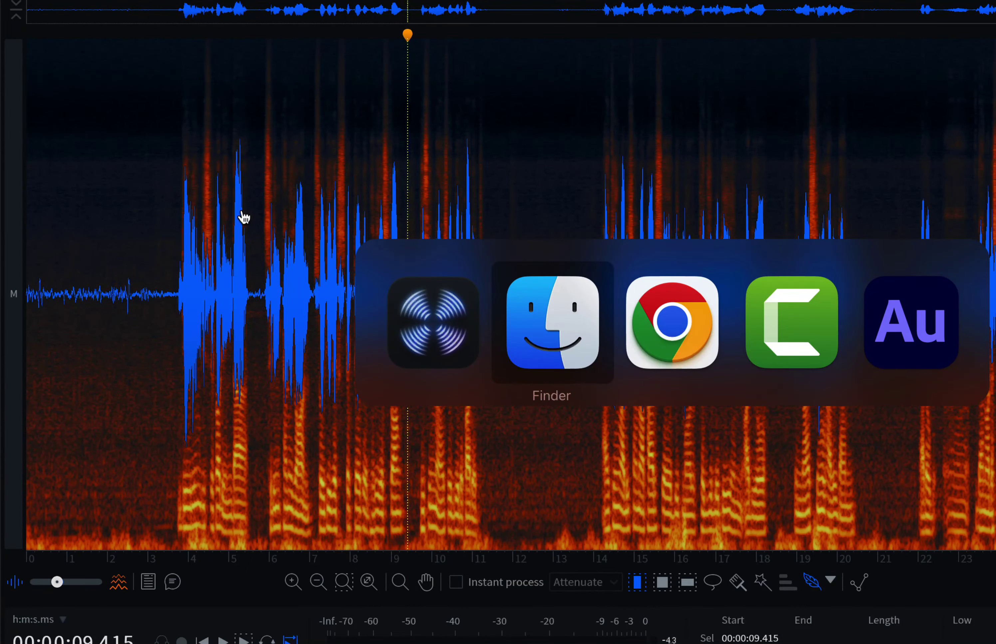
pyautogui.press('super+Tab')
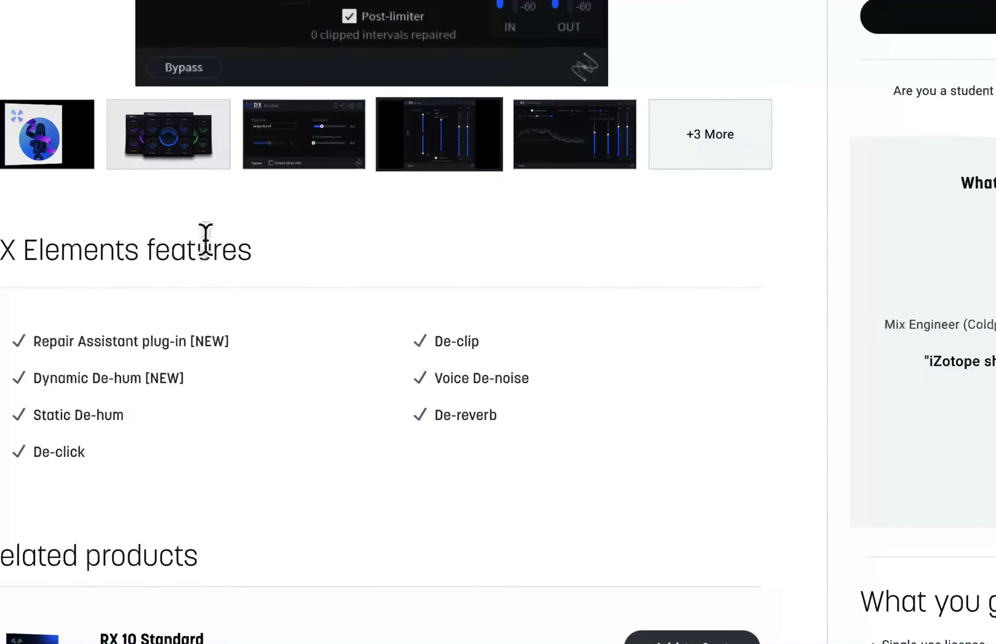
# Change the RX Elements product page to the RX 10 Standard edition at $399
pyautogui.scroll(5, 584, 365)
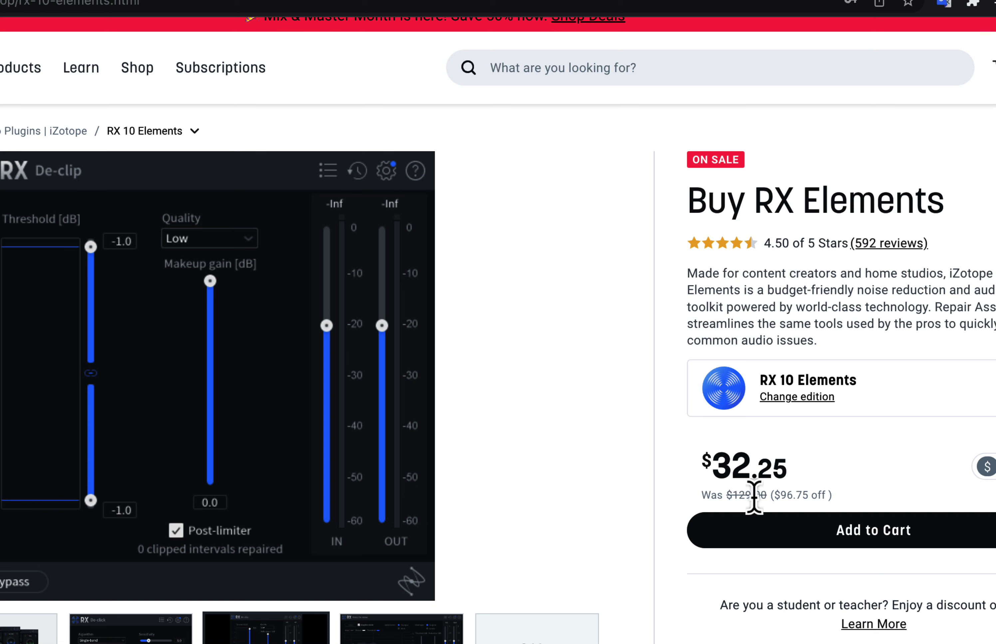
pyautogui.click(863, 398)
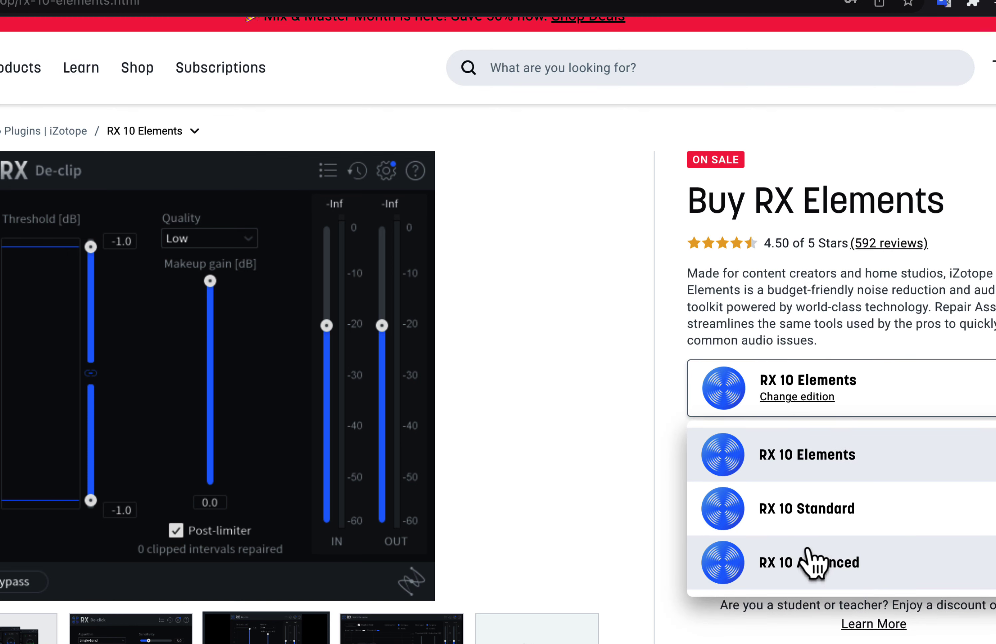
pyautogui.click(816, 522)
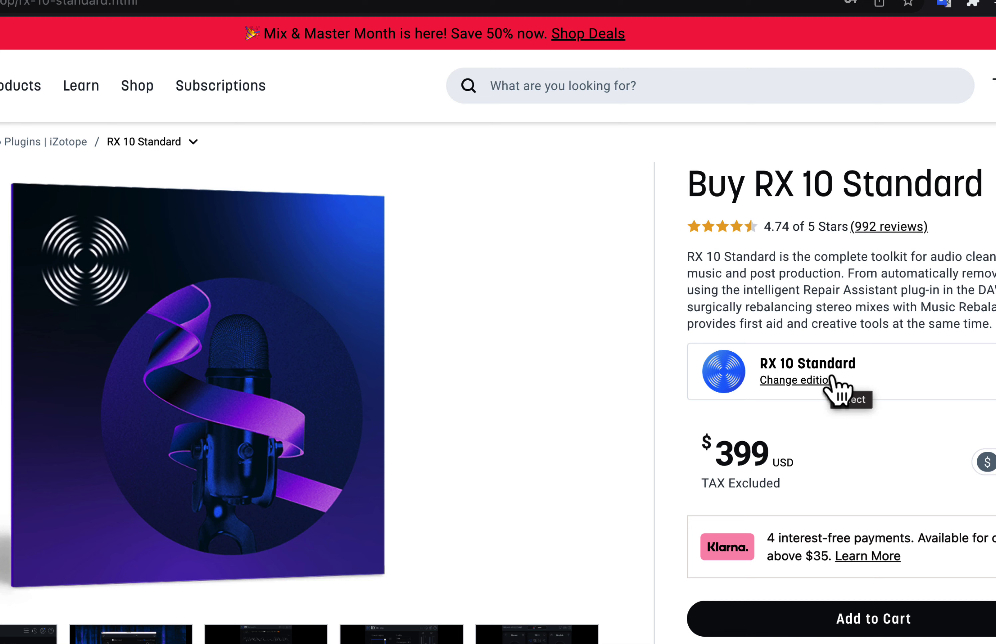
pyautogui.click(160, 6)
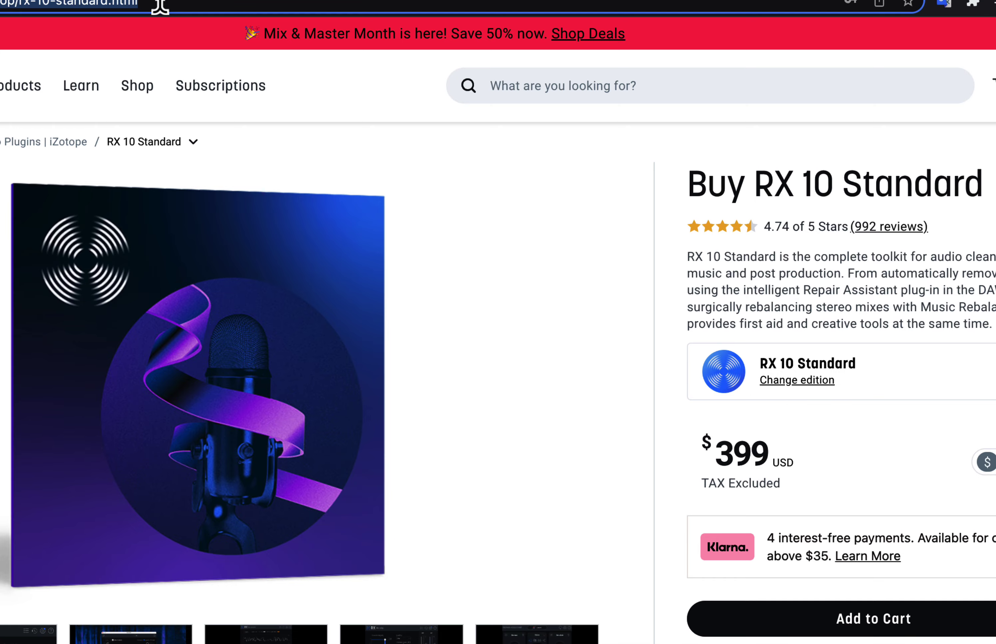
pyautogui.write('izotope')
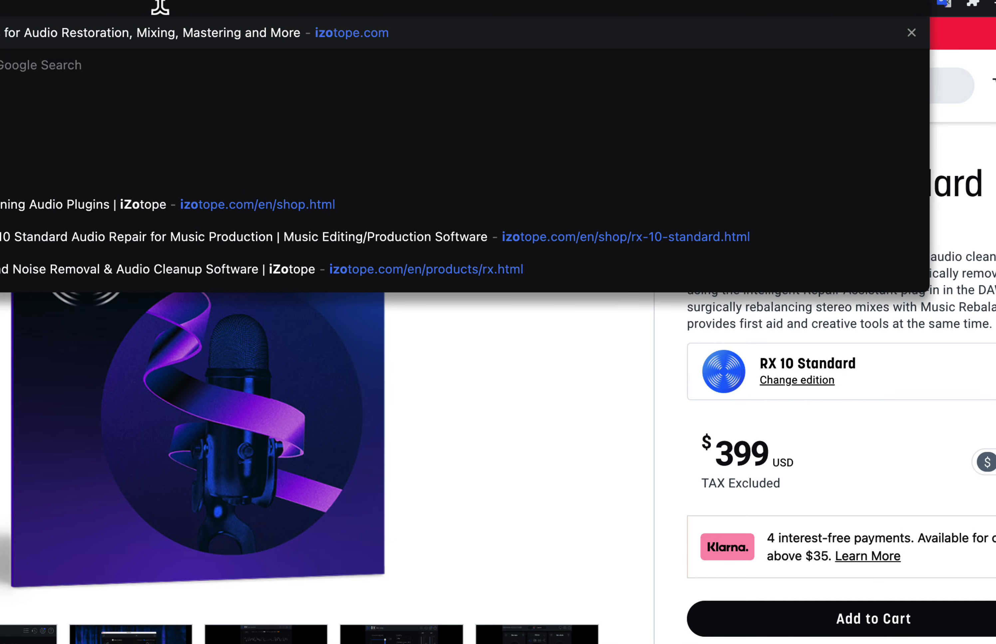
pyautogui.press('Return')
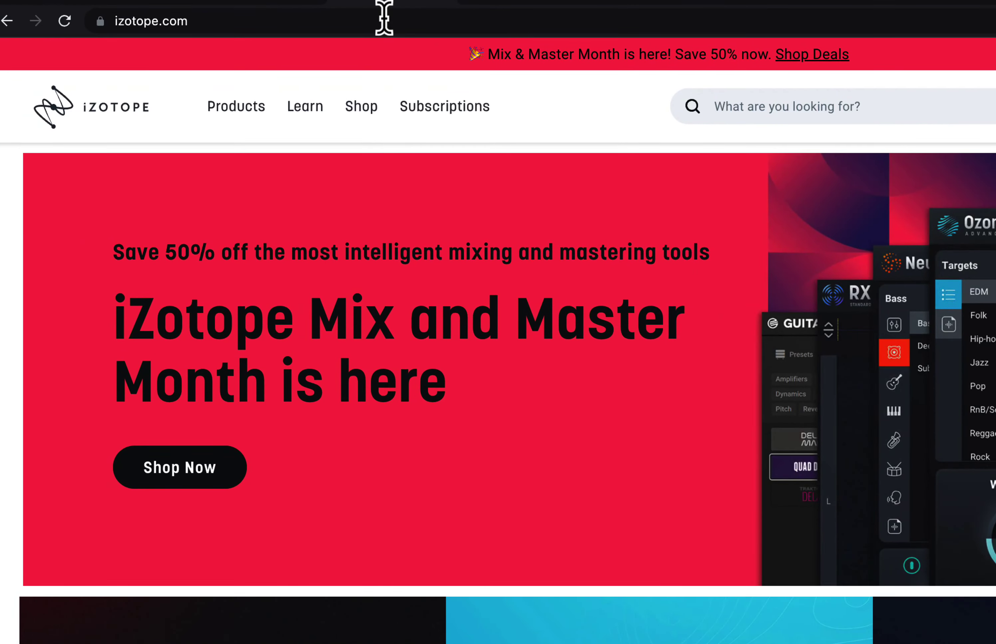
pyautogui.click(794, 110)
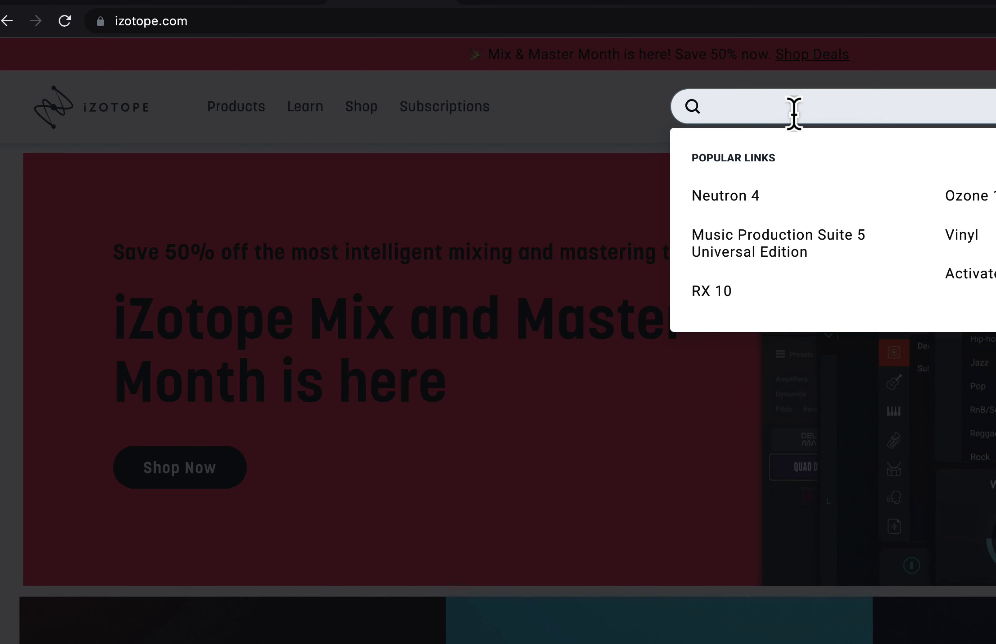
pyautogui.click(707, 293)
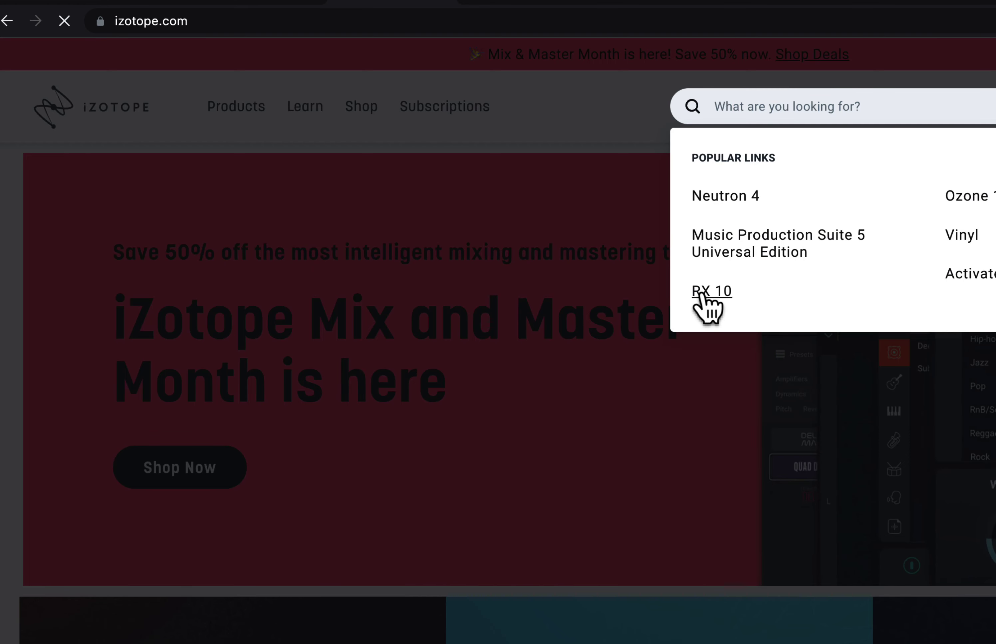
# Scroll down to the Compare RX 10 Features table for Elements, Standard and Advanced
pyautogui.scroll(-5, 702, 293)
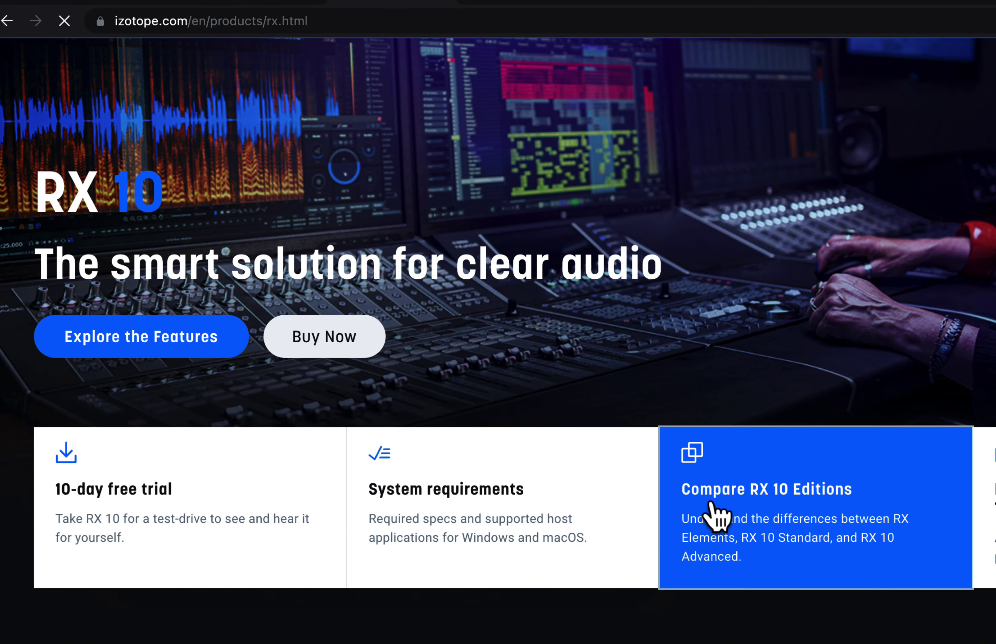
# Open the RX 10 edition comparison, scroll through it, then back up to the Elements, Standard and Advanced price cards
pyautogui.click(716, 516)
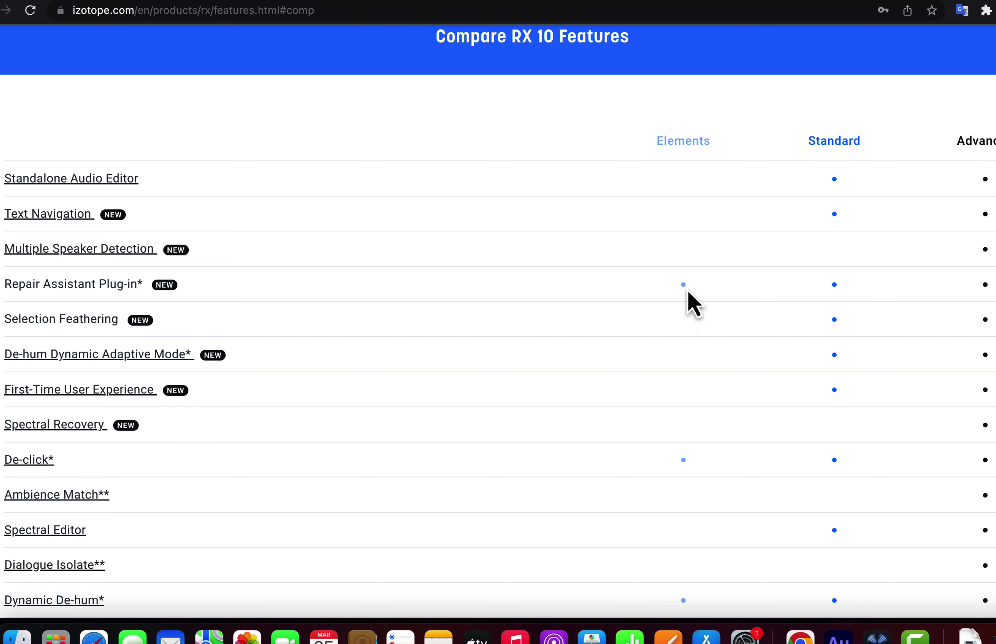
pyautogui.scroll(-7, 685, 453)
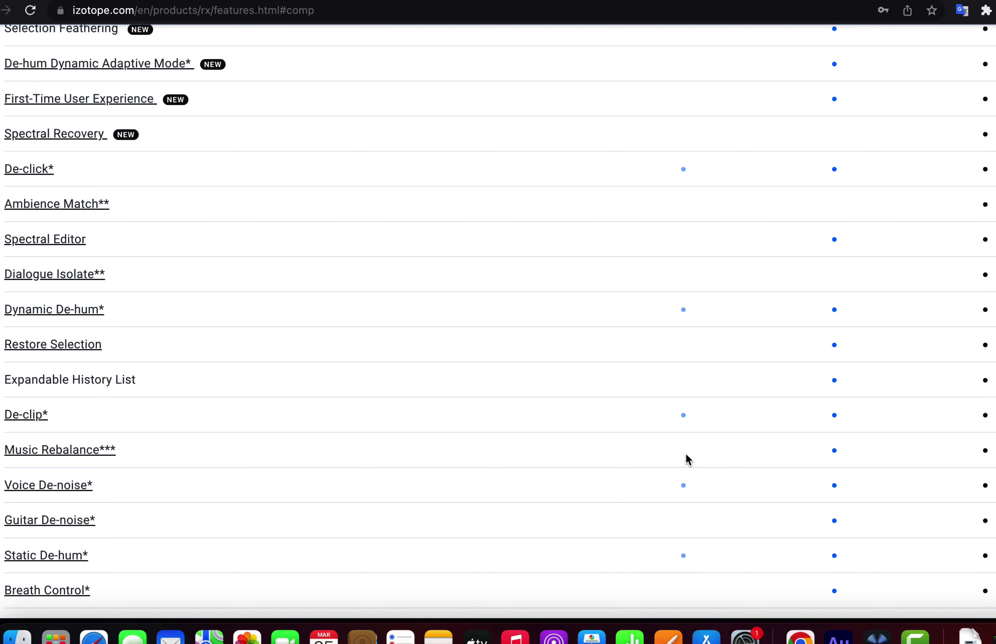
pyautogui.scroll(-5, 686, 454)
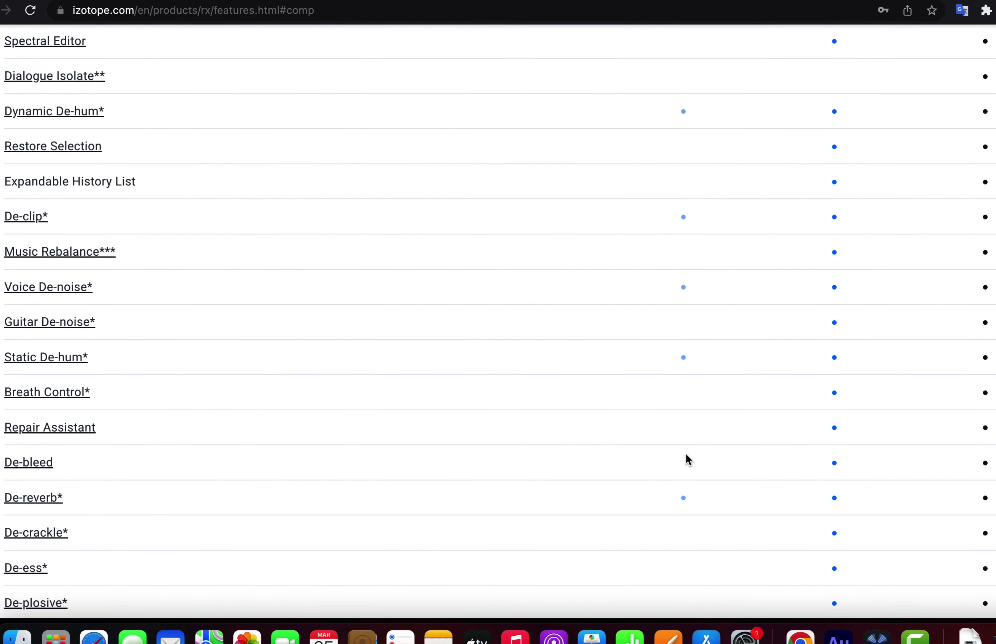
pyautogui.scroll(18, 686, 453)
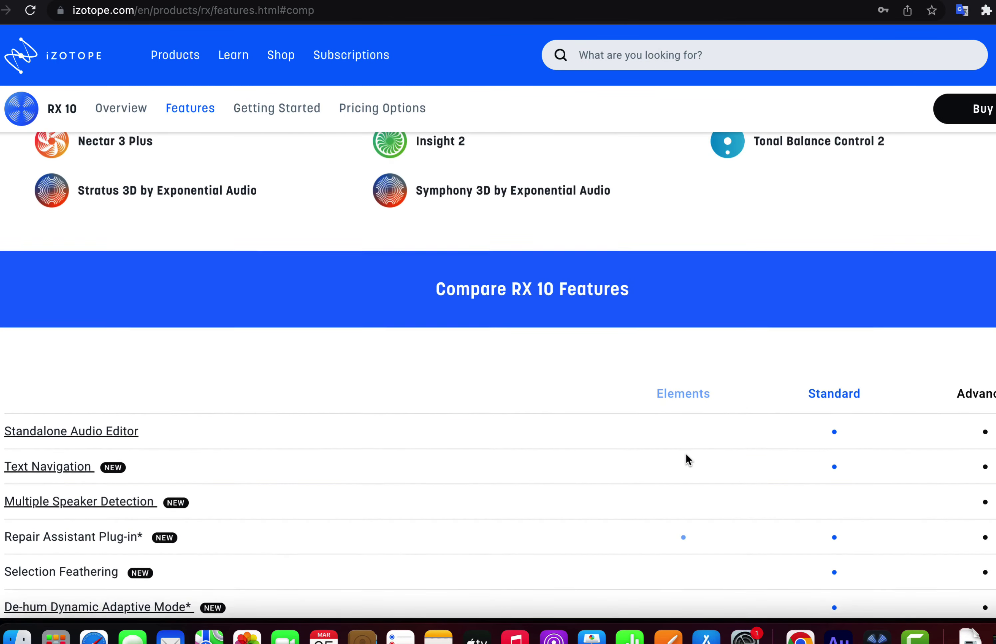
pyautogui.scroll(6, 686, 453)
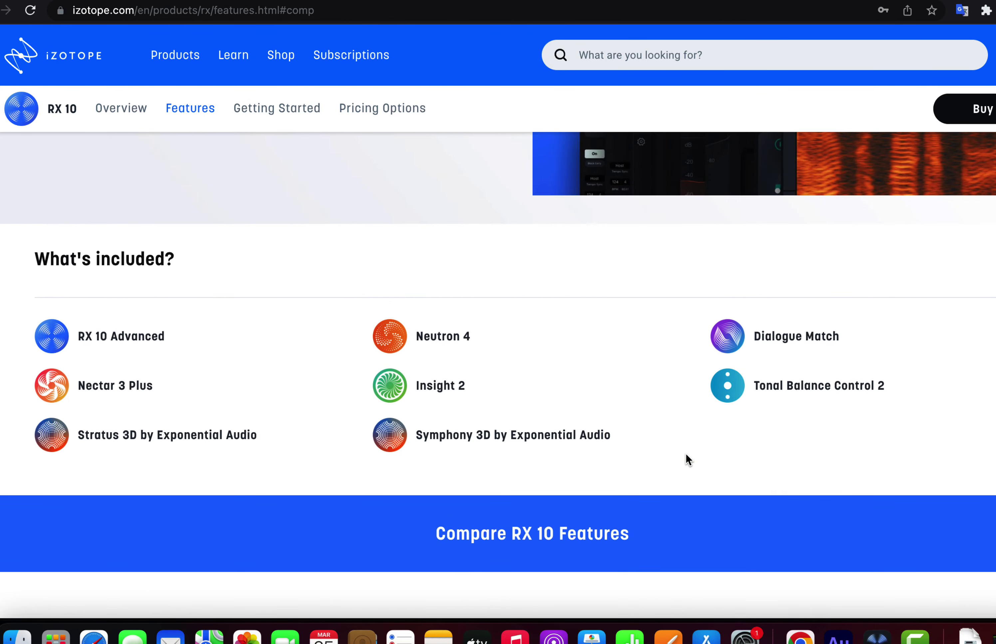
pyautogui.scroll(7, 686, 454)
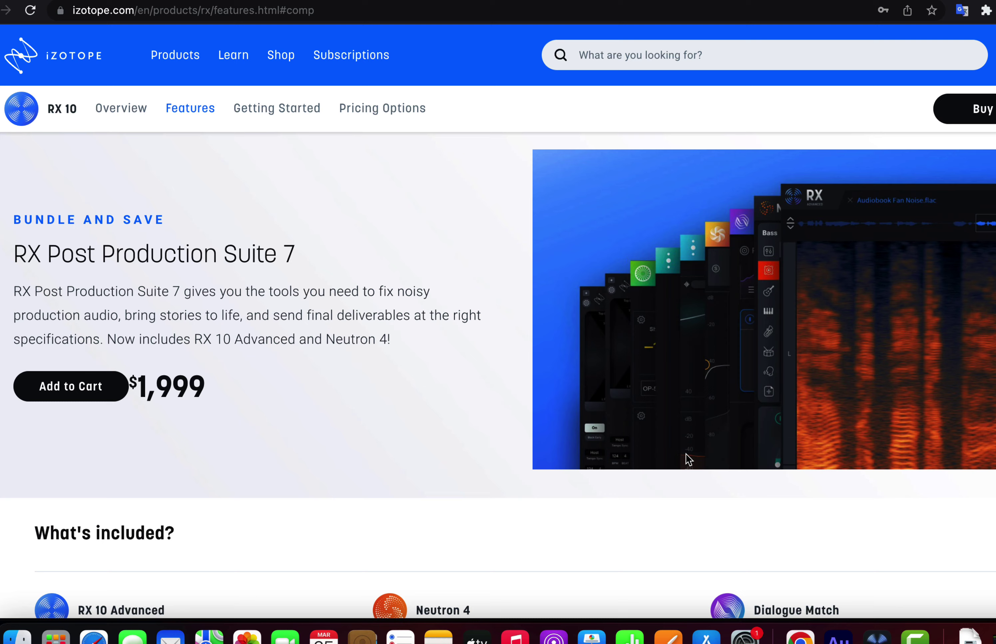
pyautogui.scroll(9, 685, 455)
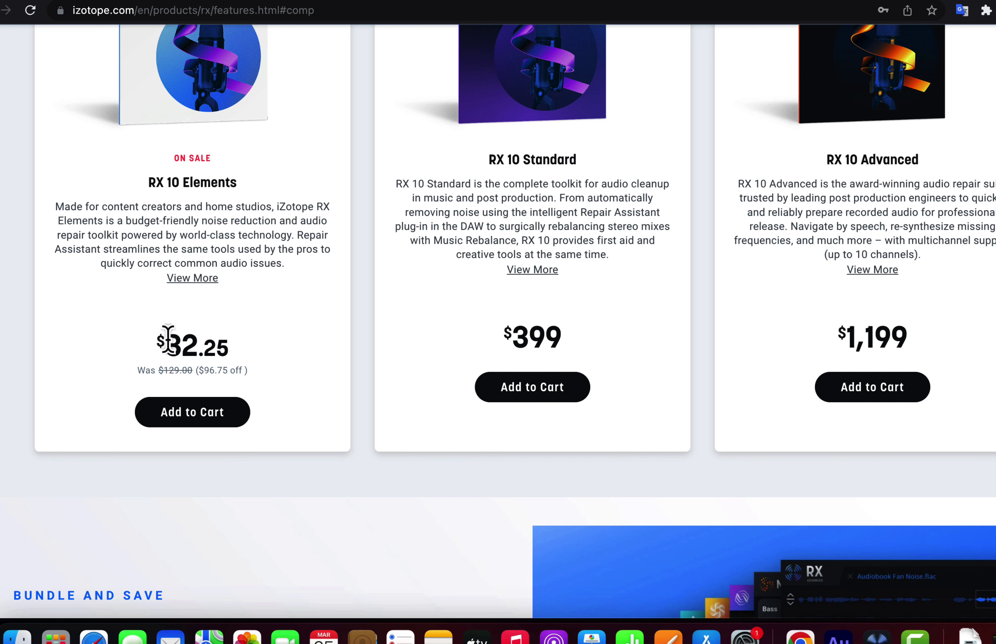
pyautogui.moveTo(165, 342); pyautogui.dragTo(273, 346)
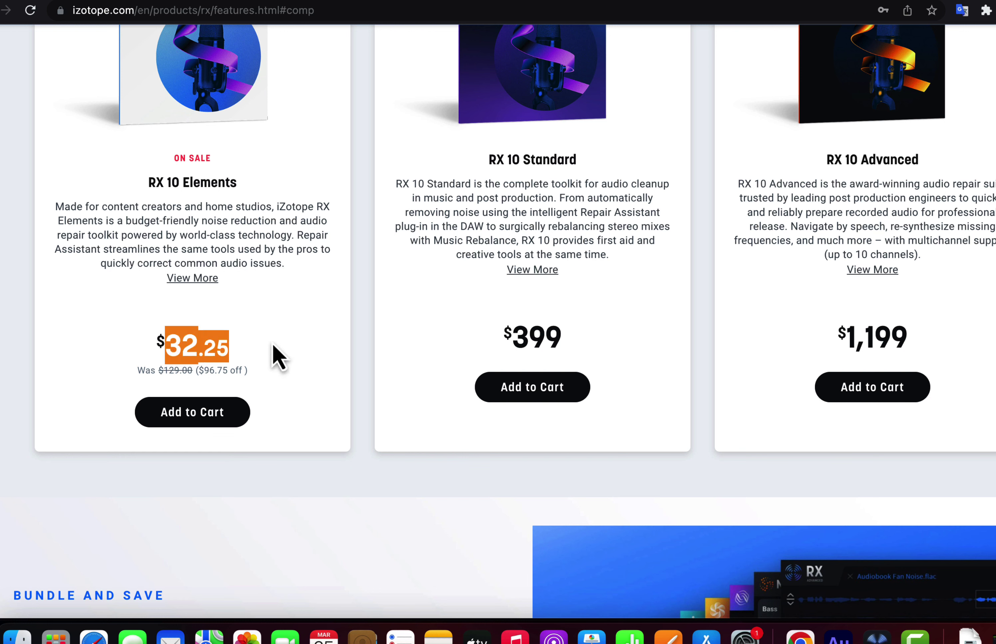